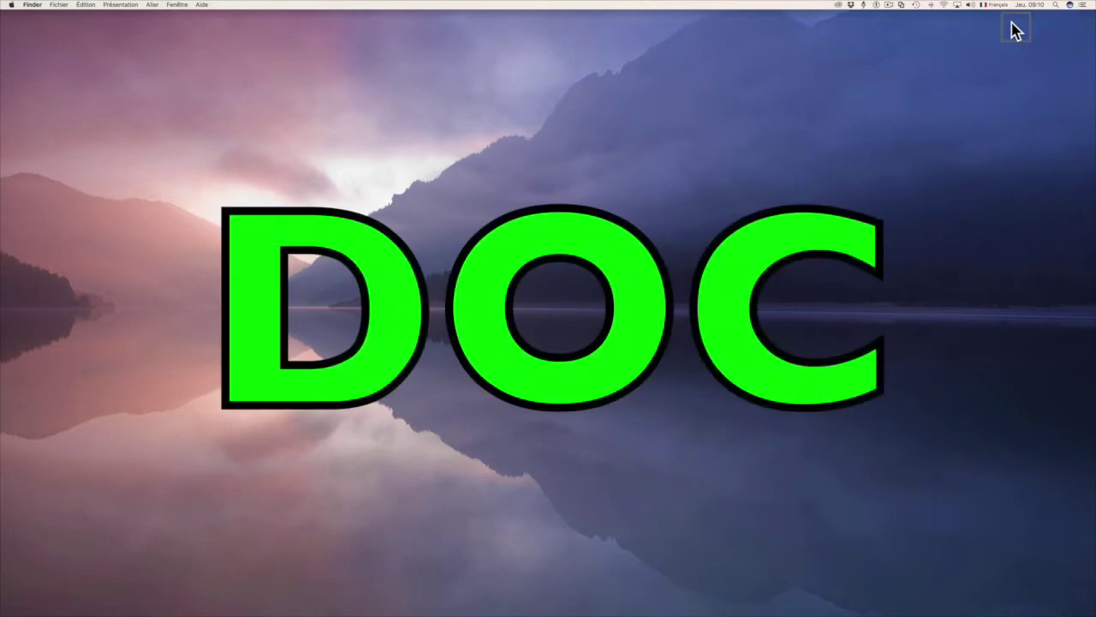
# Examine the Dock items one by one, from Finder past FineReader and the separator.
pyautogui.moveTo(241, 610)
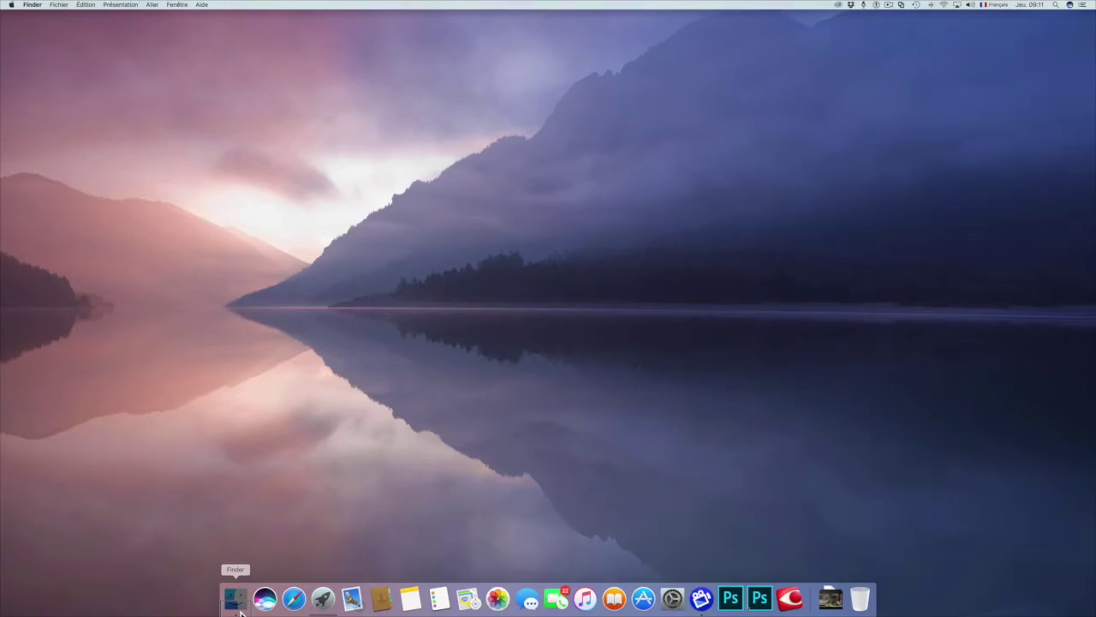
pyautogui.press('Right')
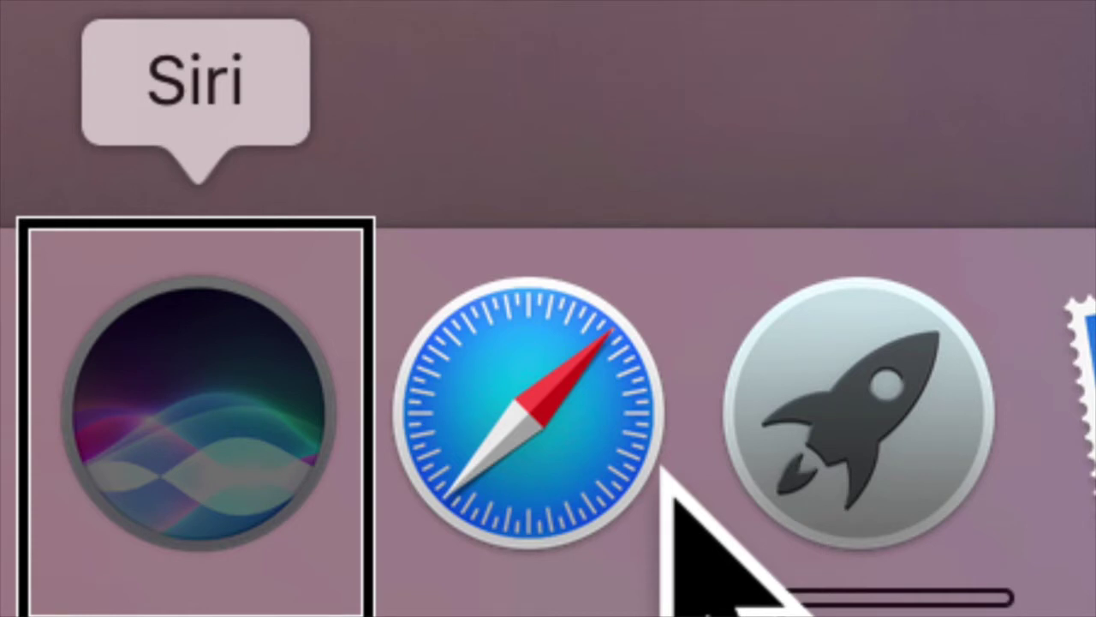
pyautogui.press('Right')
pyautogui.press('Right')
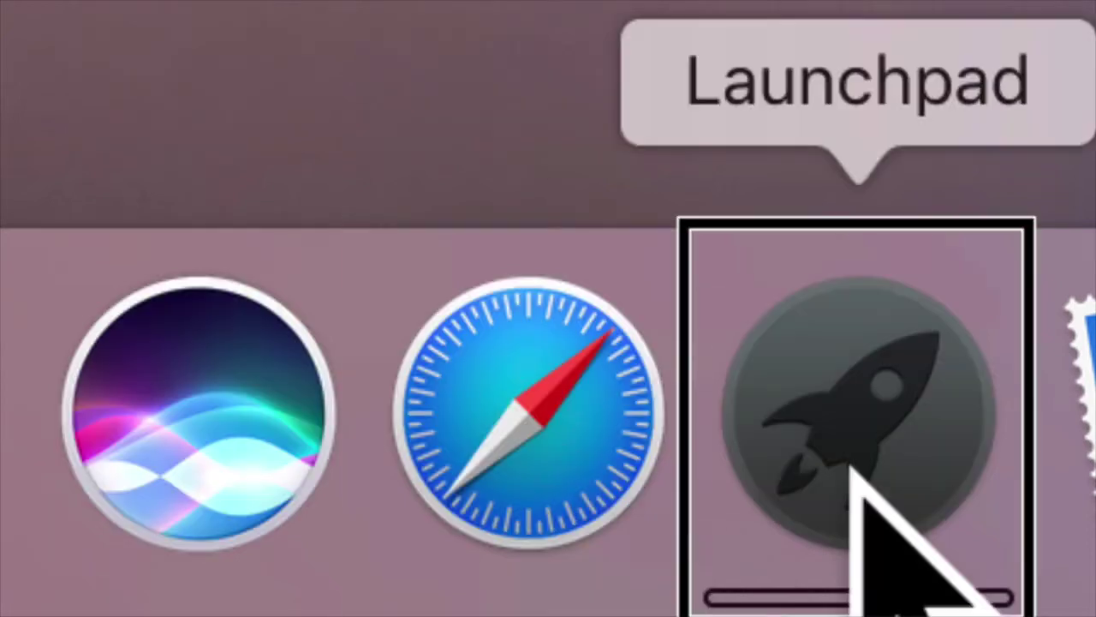
pyautogui.press('Right')
pyautogui.press('Right')
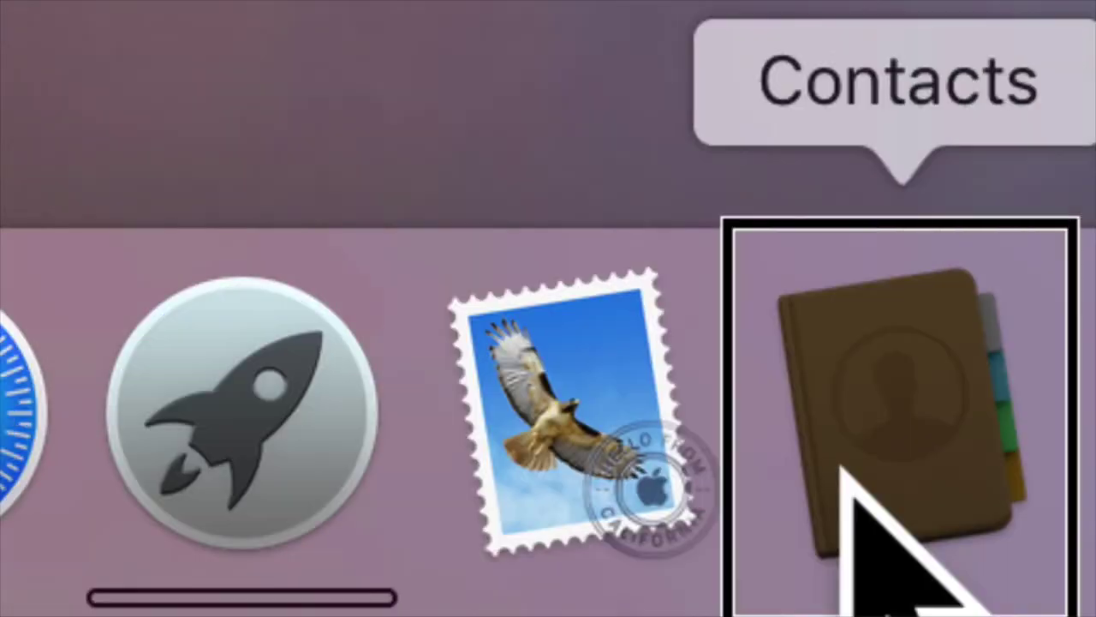
pyautogui.press('Right')
pyautogui.press('Right')
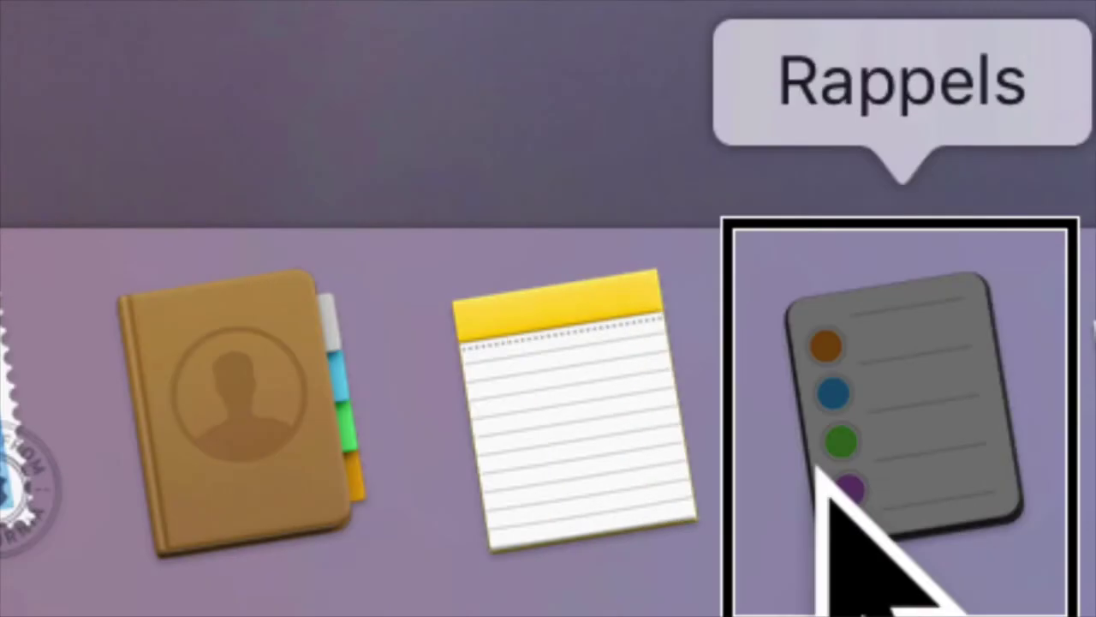
pyautogui.press('Right')
pyautogui.press('Right')
pyautogui.press('Right')
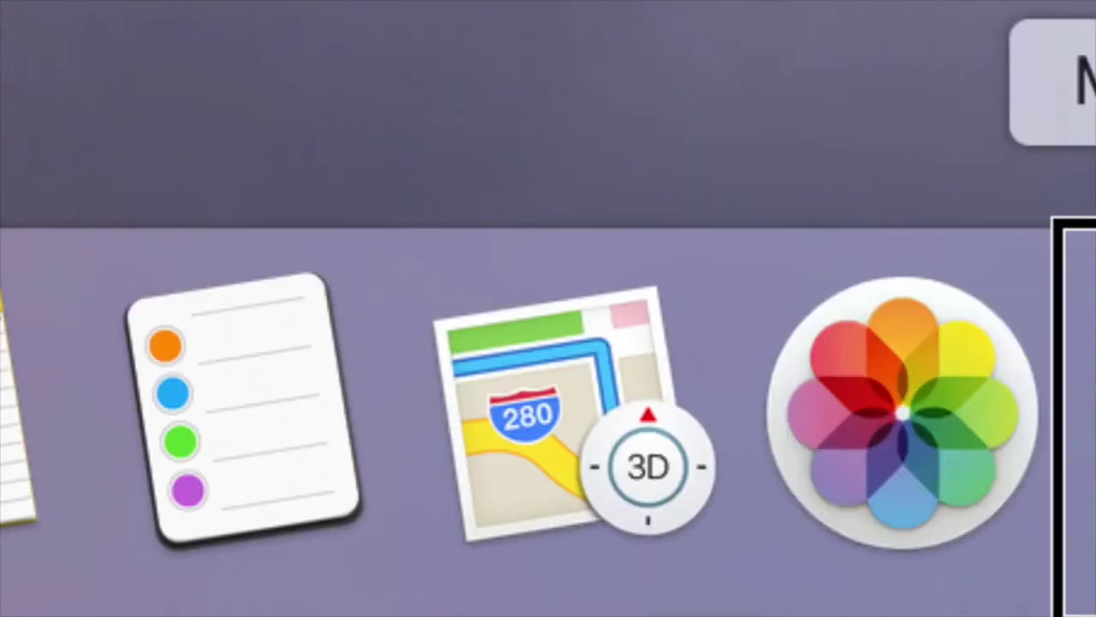
pyautogui.press('Right')
pyautogui.press('Right')
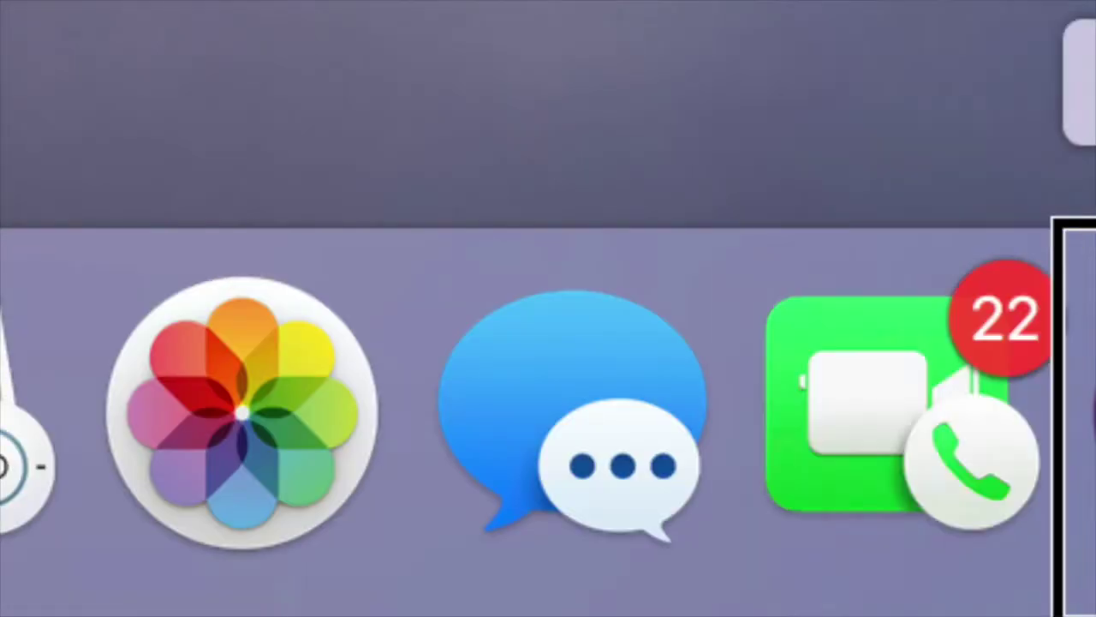
pyautogui.press('Right')
pyautogui.press('Right')
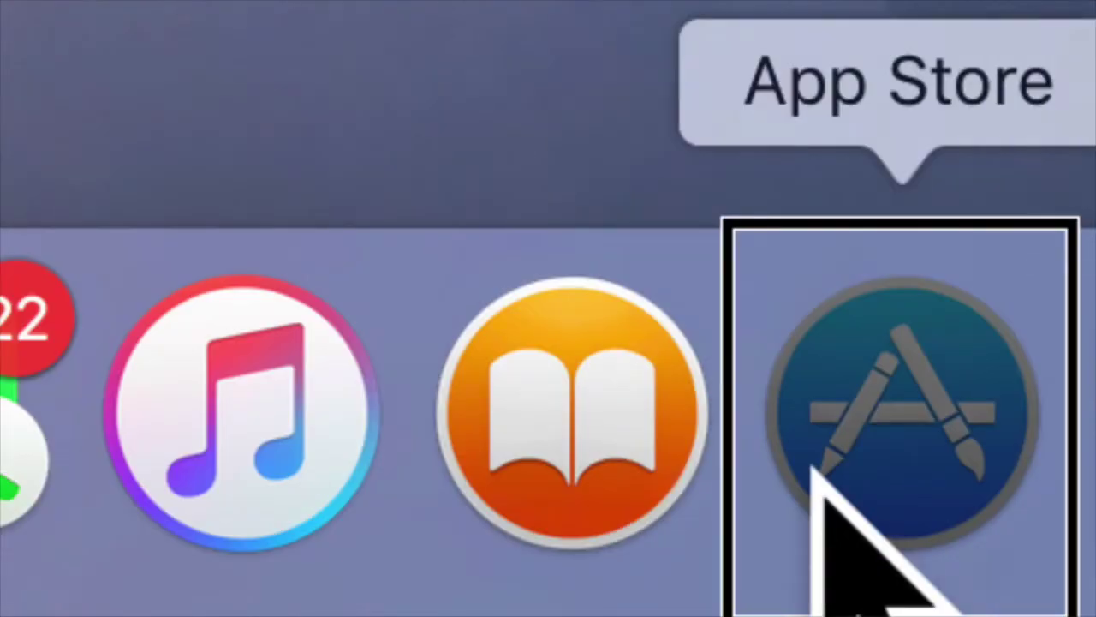
pyautogui.press('Right')
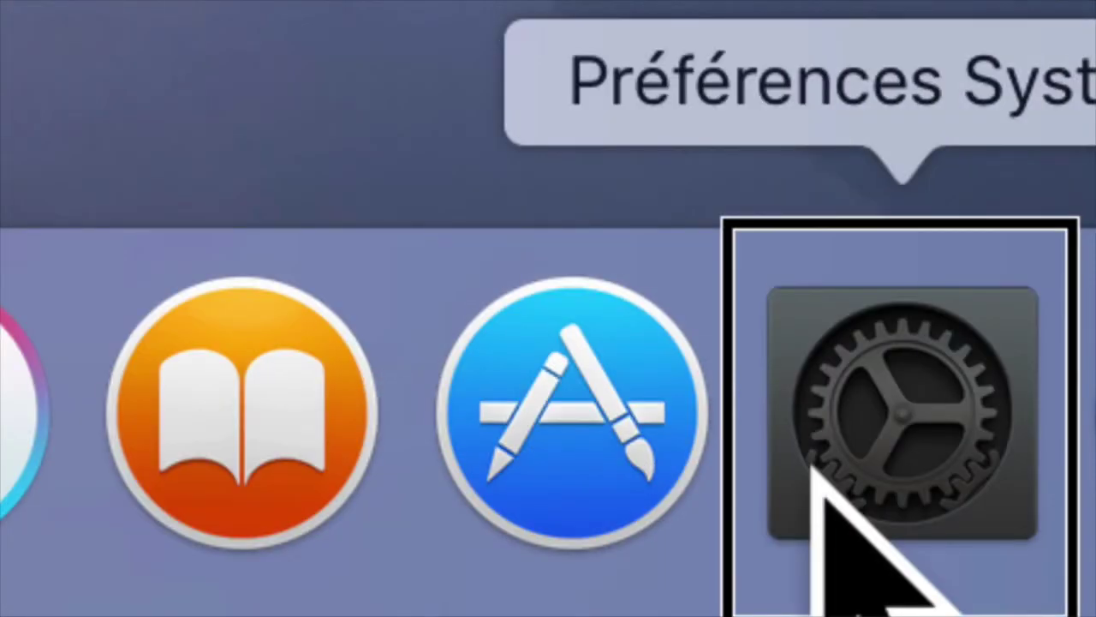
pyautogui.press('Right')
pyautogui.press('Right')
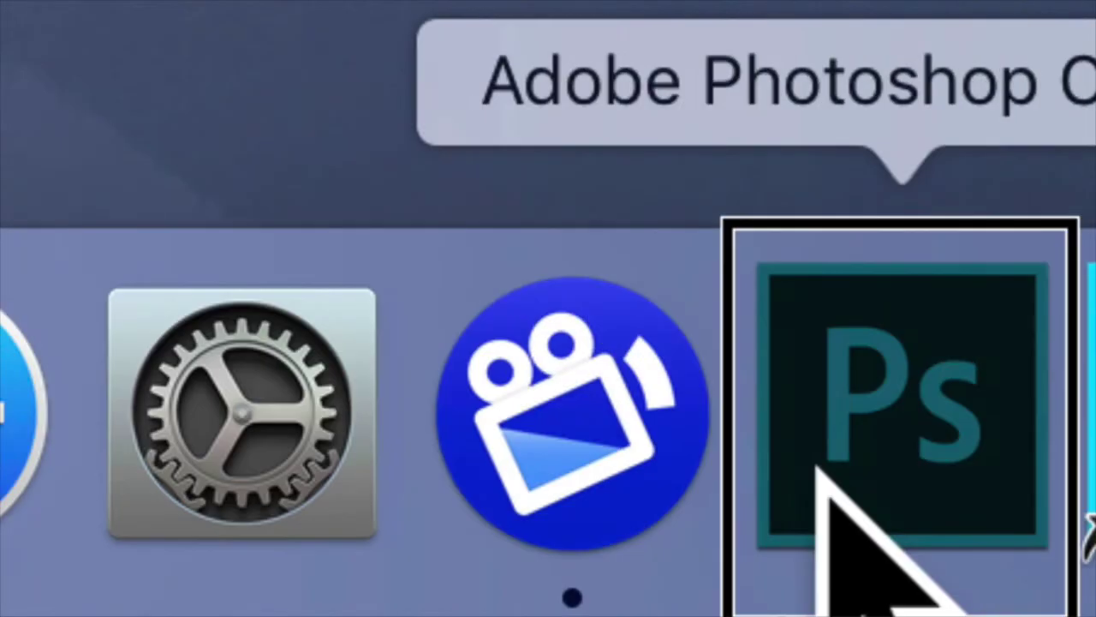
pyautogui.press('Right')
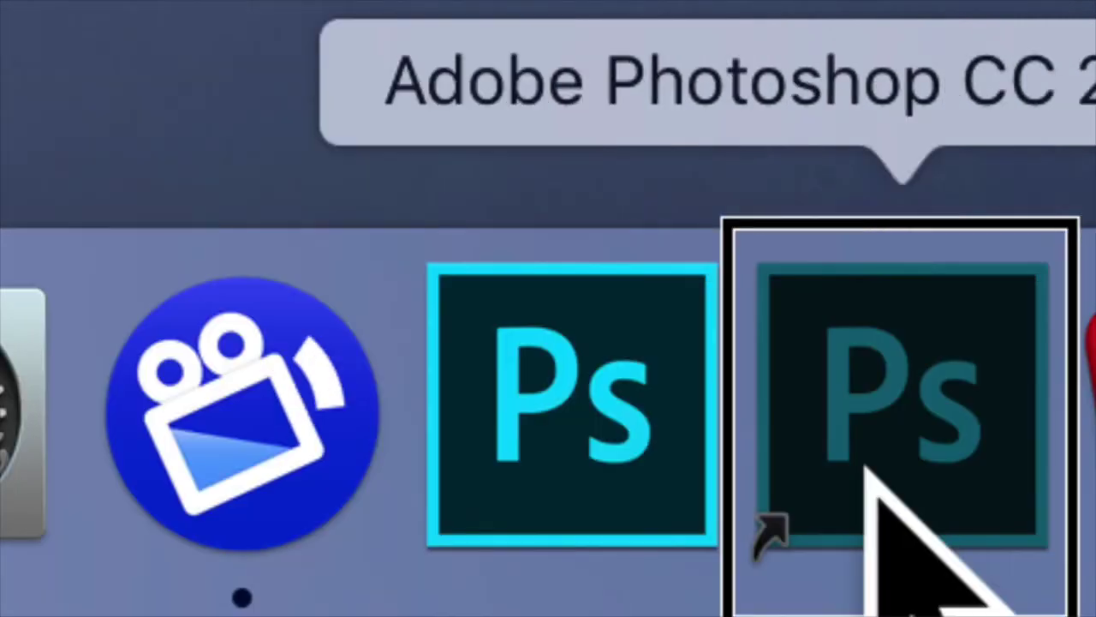
pyautogui.press('Right')
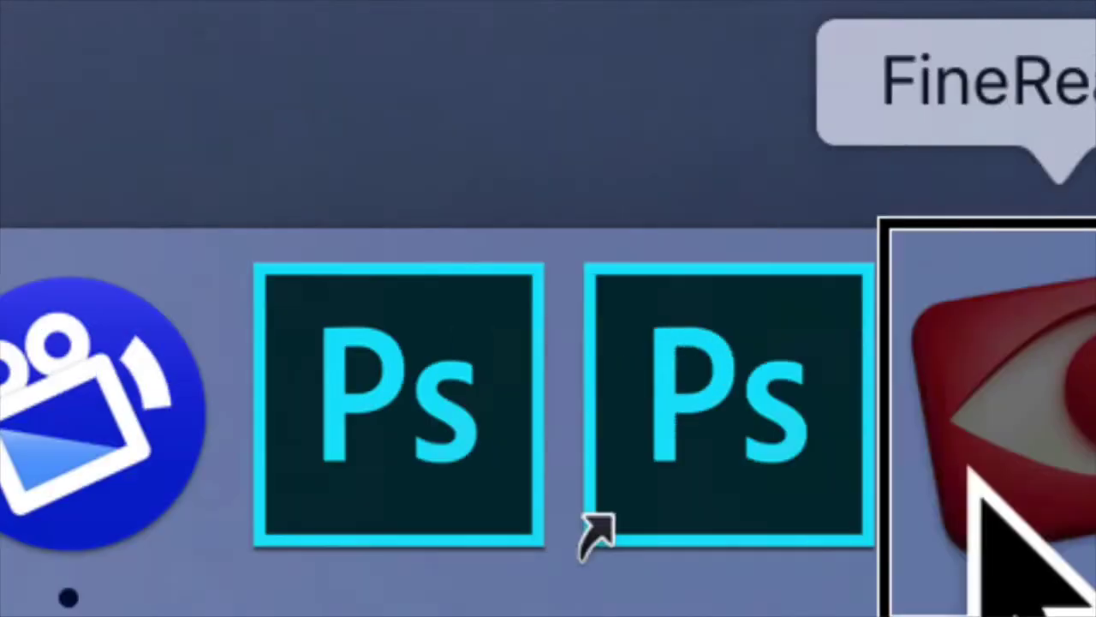
pyautogui.press('Right')
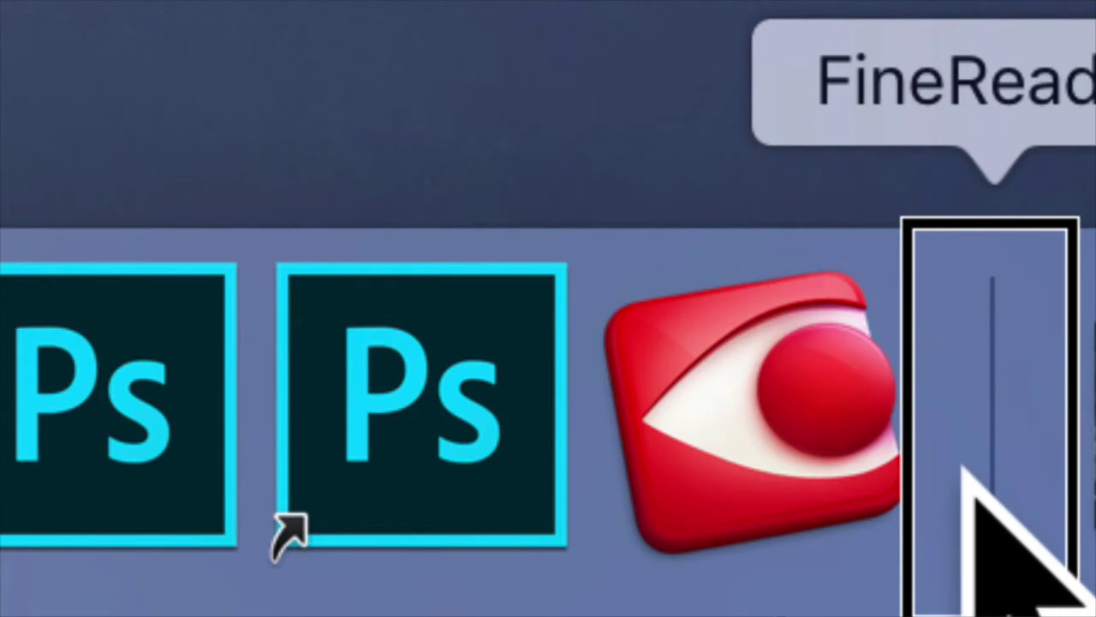
pyautogui.press('Right')
pyautogui.press('Right')
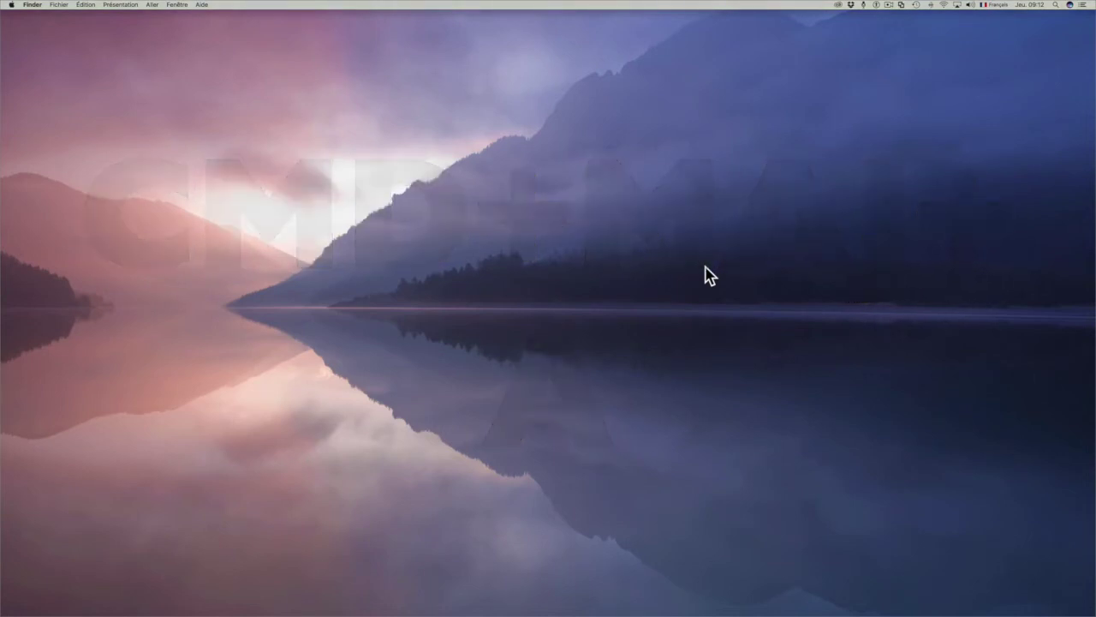
# Open the Applications folder and select iMovie in its list.
pyautogui.press('super+shift+a')
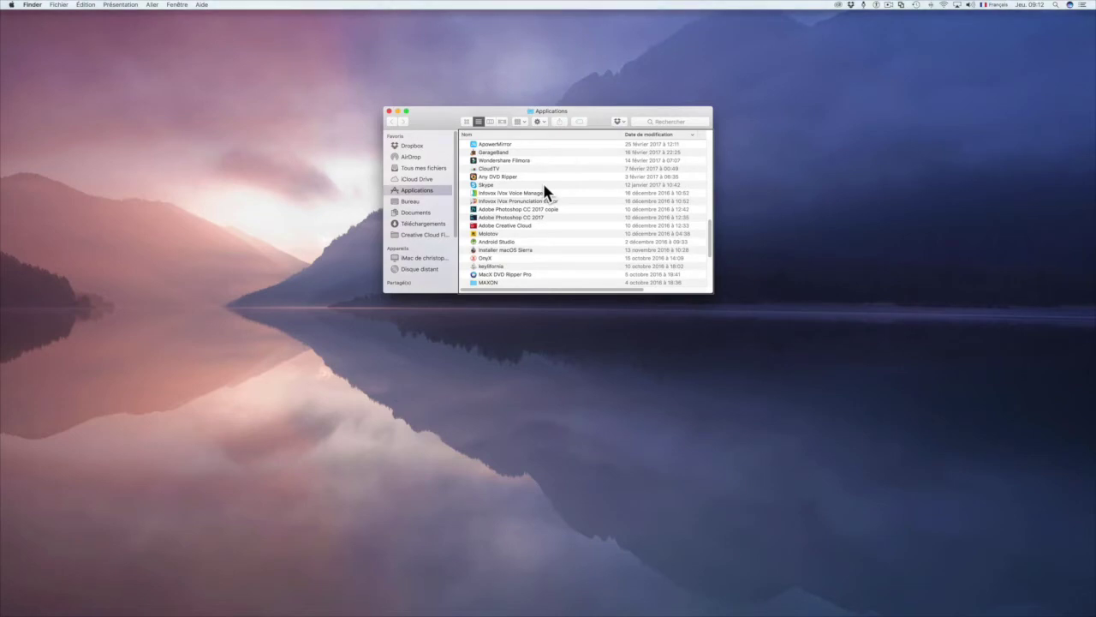
pyautogui.press('Down')
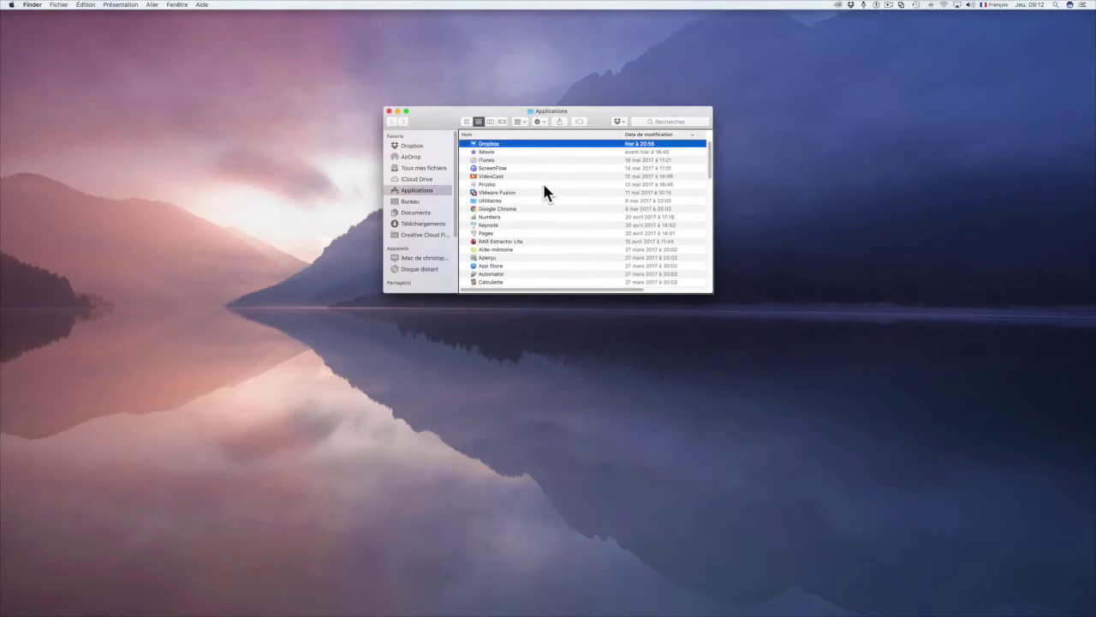
pyautogui.press('Down')
pyautogui.press('Down')
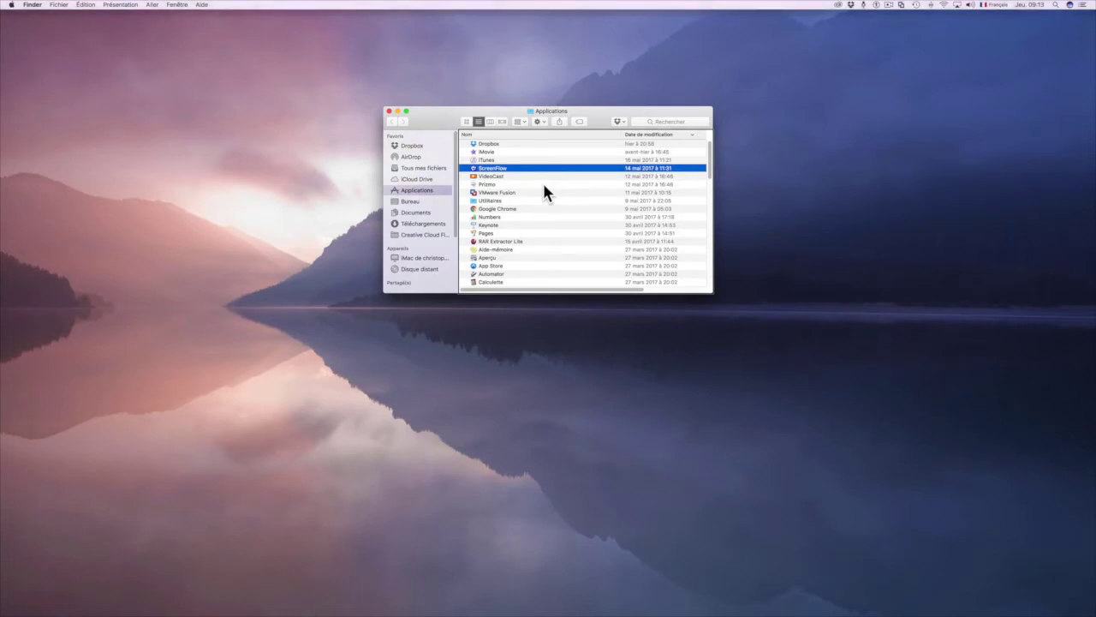
pyautogui.press('Up')
pyautogui.press('Up')
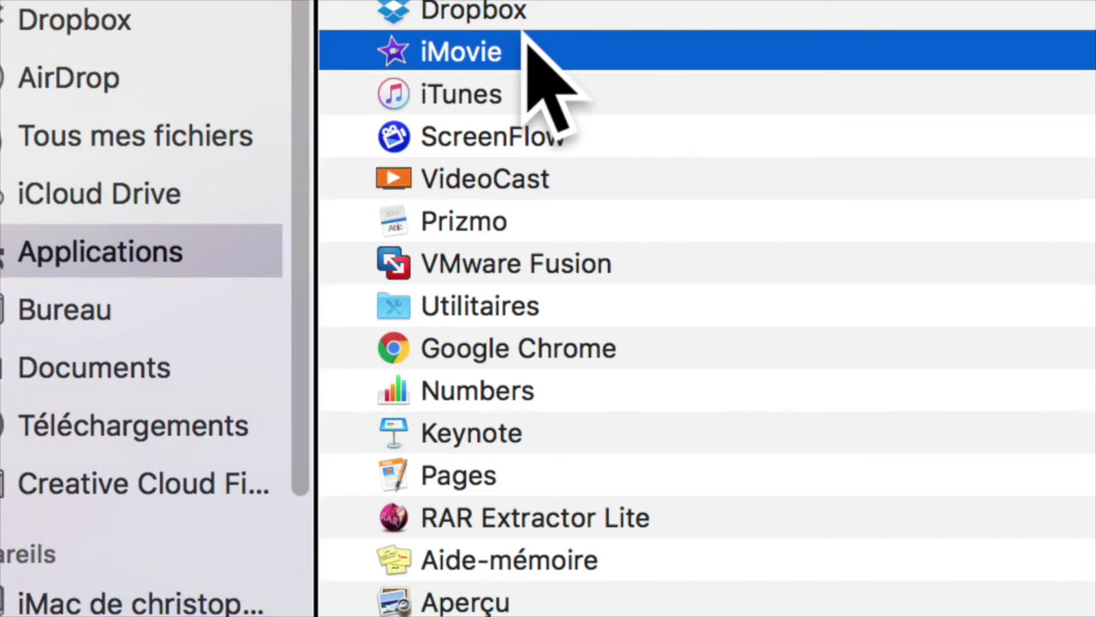
# Add iMovie to the Dock between Photos and Messages.
pyautogui.moveTo(526, 43); pyautogui.dragTo(517, 243)
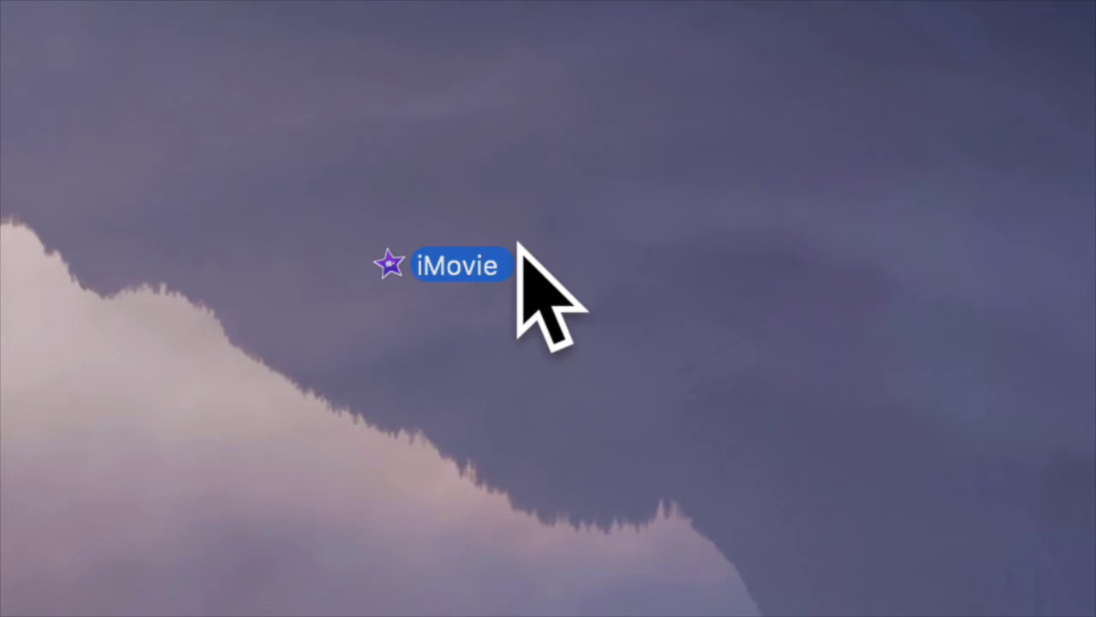
pyautogui.moveTo(518, 244); pyautogui.dragTo(633, 616)
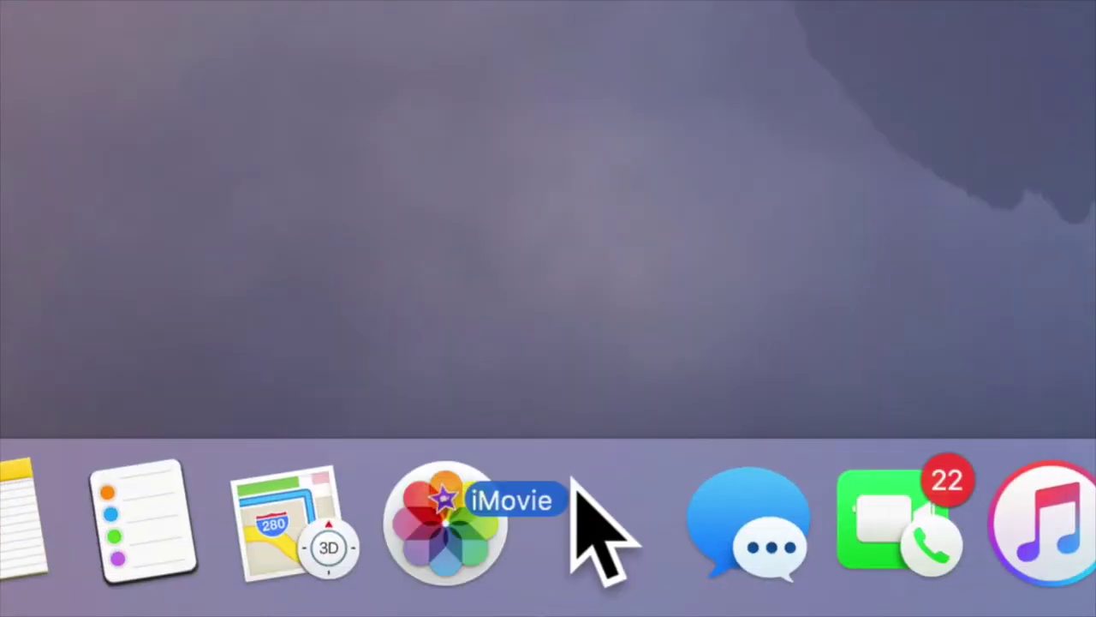
pyautogui.moveTo(572, 488); pyautogui.dragTo(611, 502)
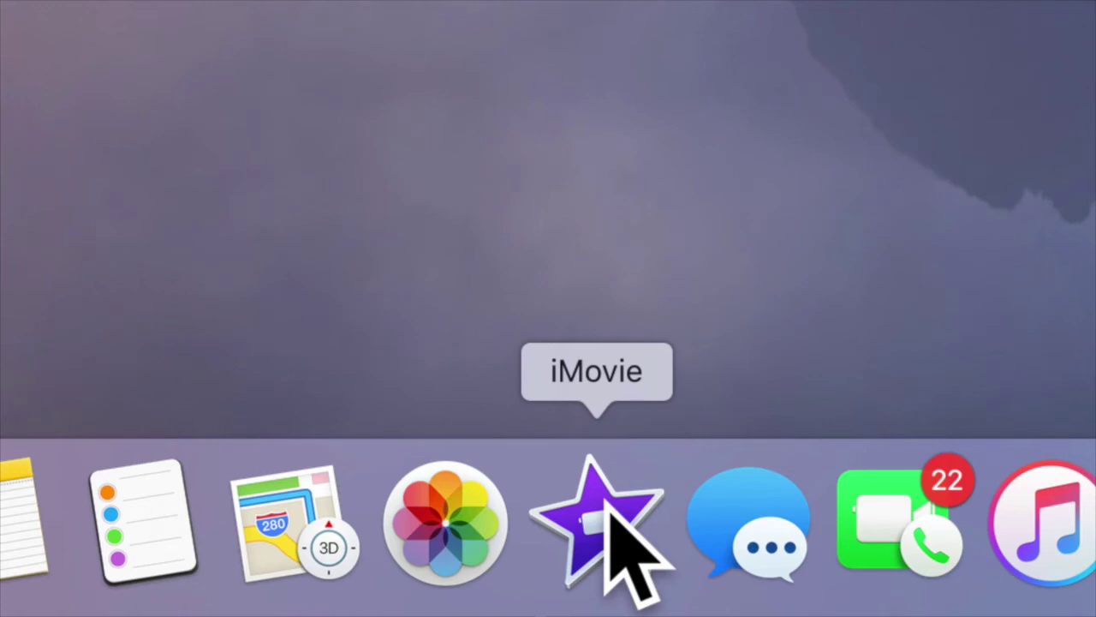
# Remove iMovie from its place between Photos and Messages in the Dock.
pyautogui.rightClick(607, 505)
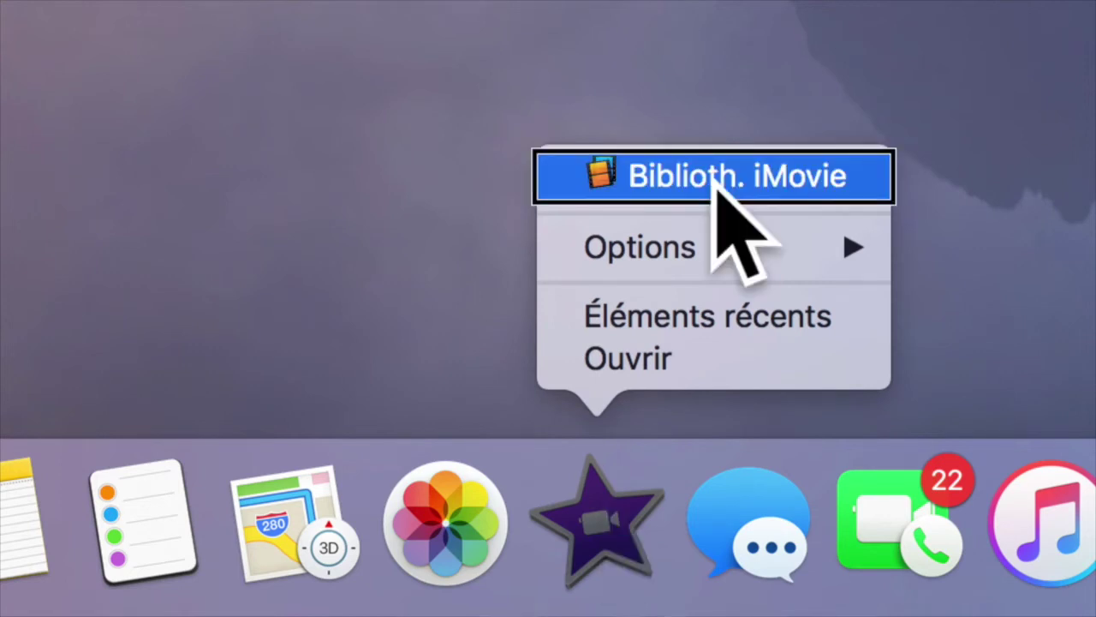
pyautogui.moveTo(714, 247)
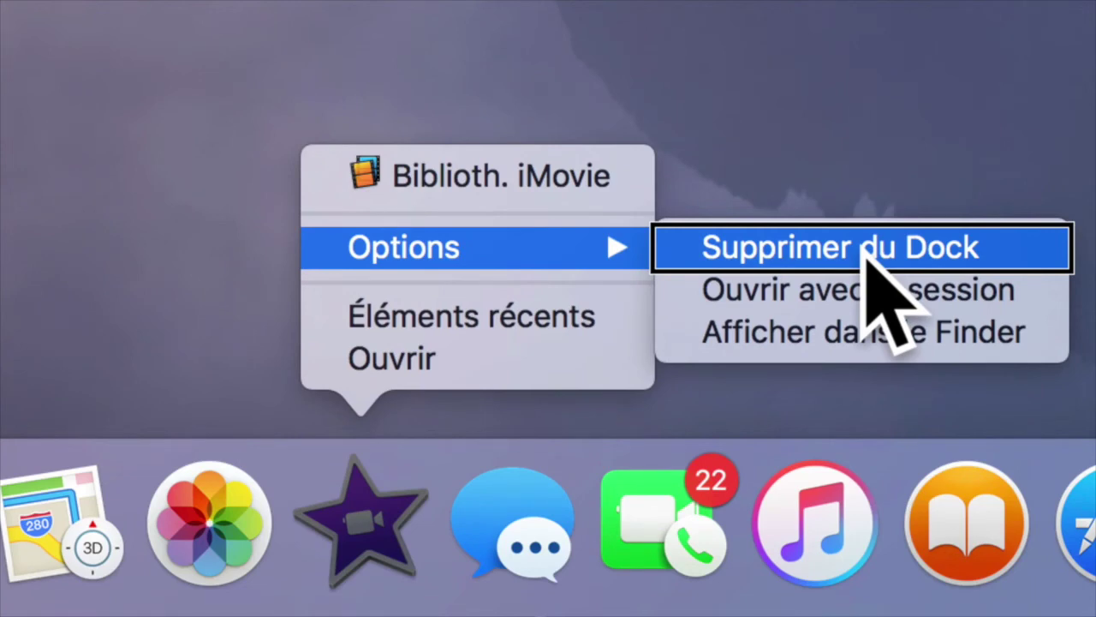
pyautogui.click(867, 256)
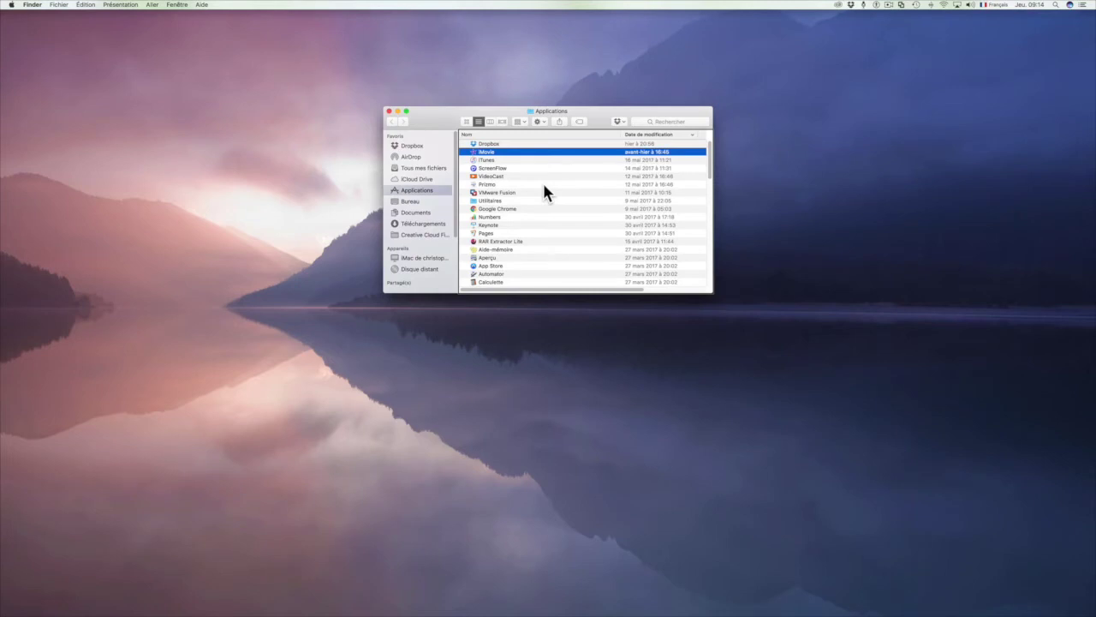
# Add the selected iMovie application to the end of the Dock's applications, after FineReader.
pyautogui.press('super+BackSpace')
pyautogui.press('super+z')
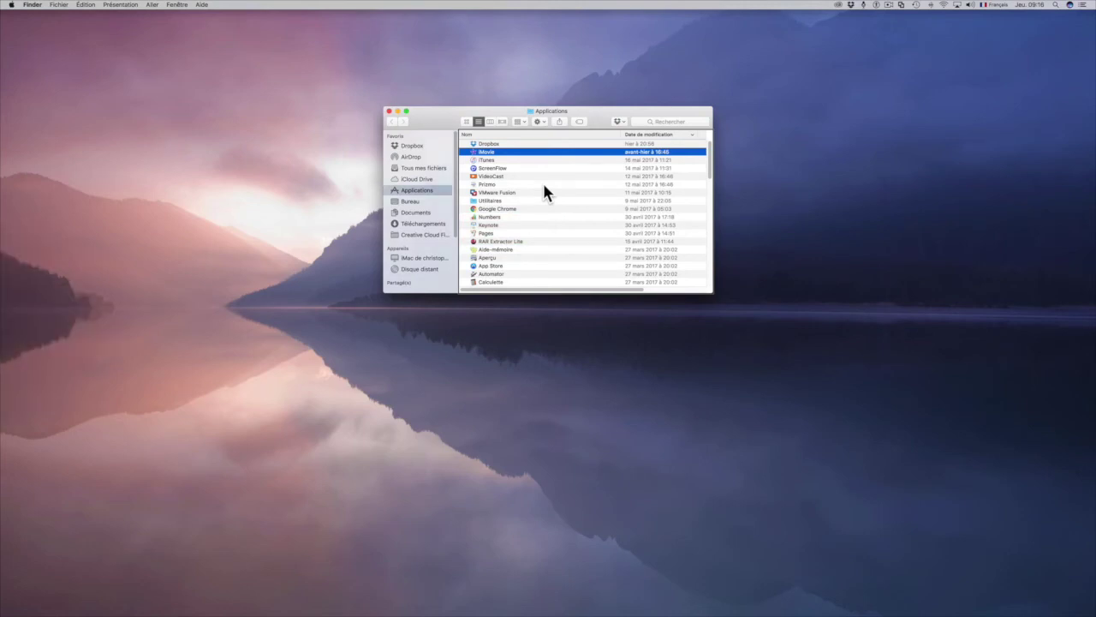
# Remove the iMovie icon located after FineReader from the Dock.
pyautogui.moveTo(880, 611)
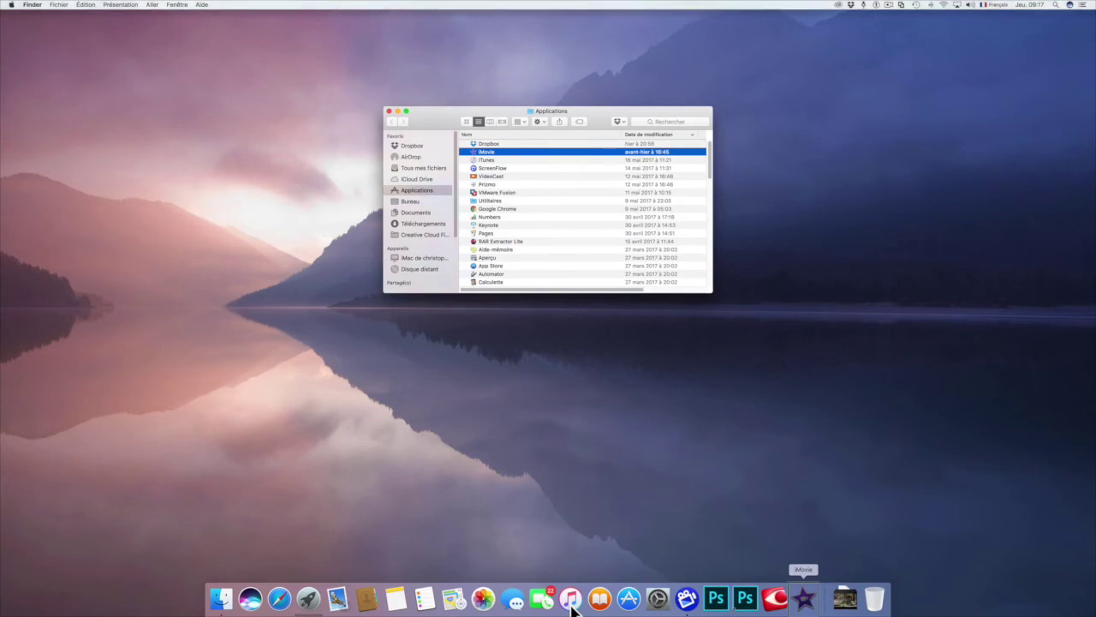
pyautogui.rightClick(804, 601)
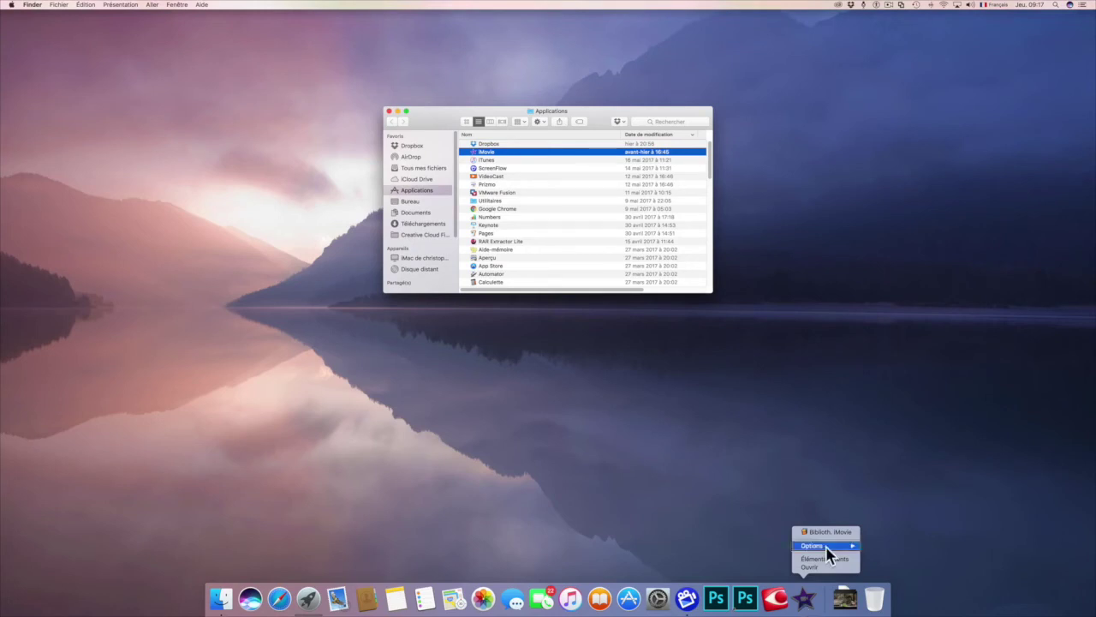
pyautogui.moveTo(828, 549)
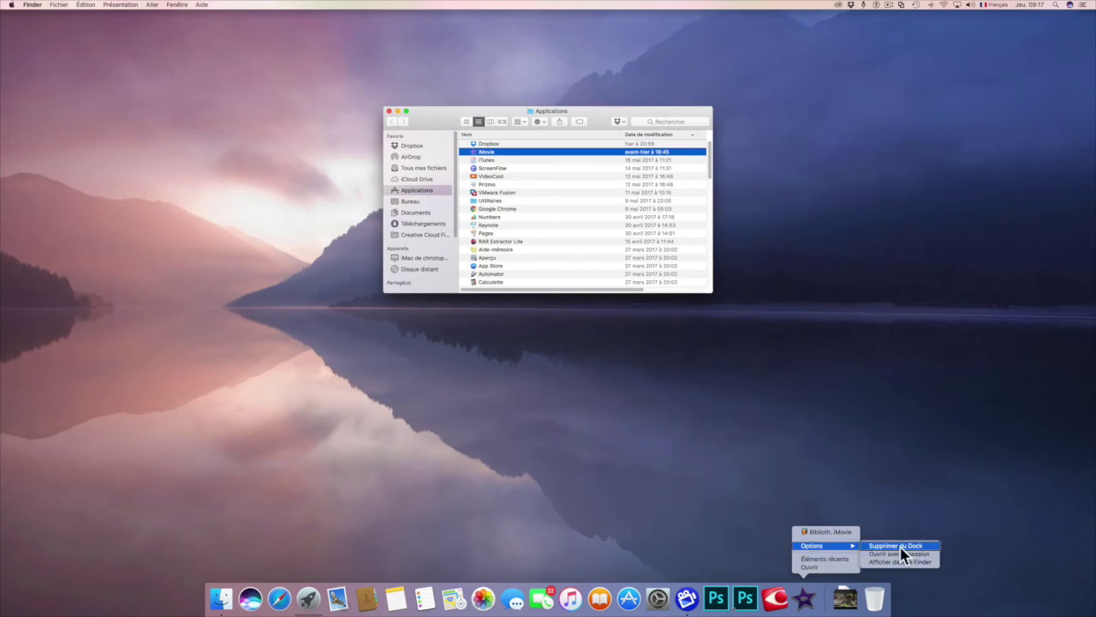
pyautogui.click(902, 548)
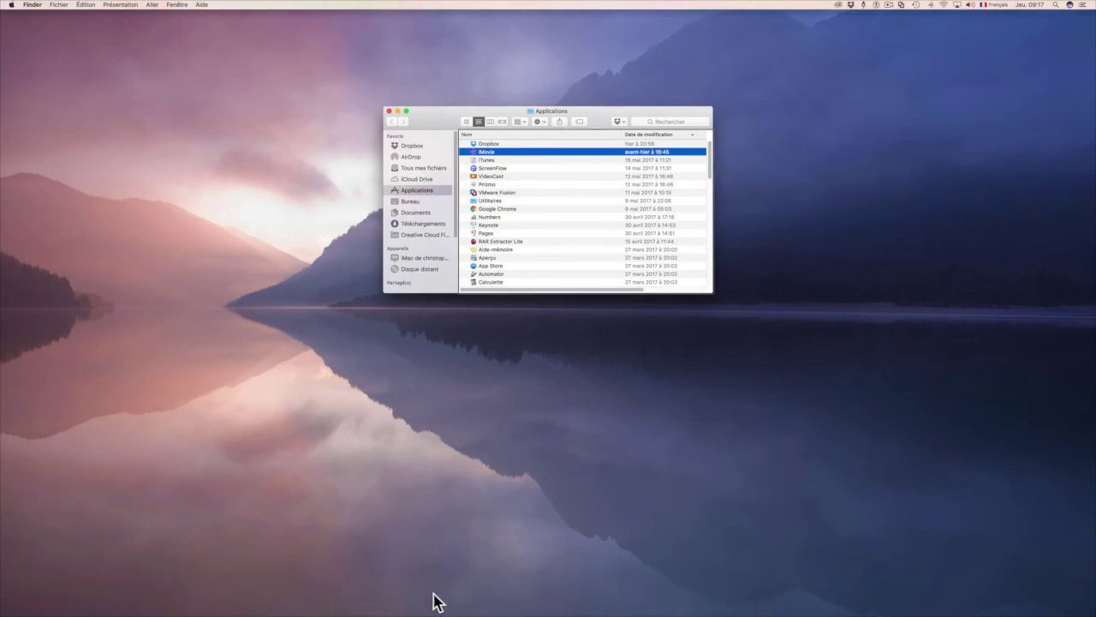
# Select VideoCast and Prizmo together in the Applications folder.
pyautogui.press('v')
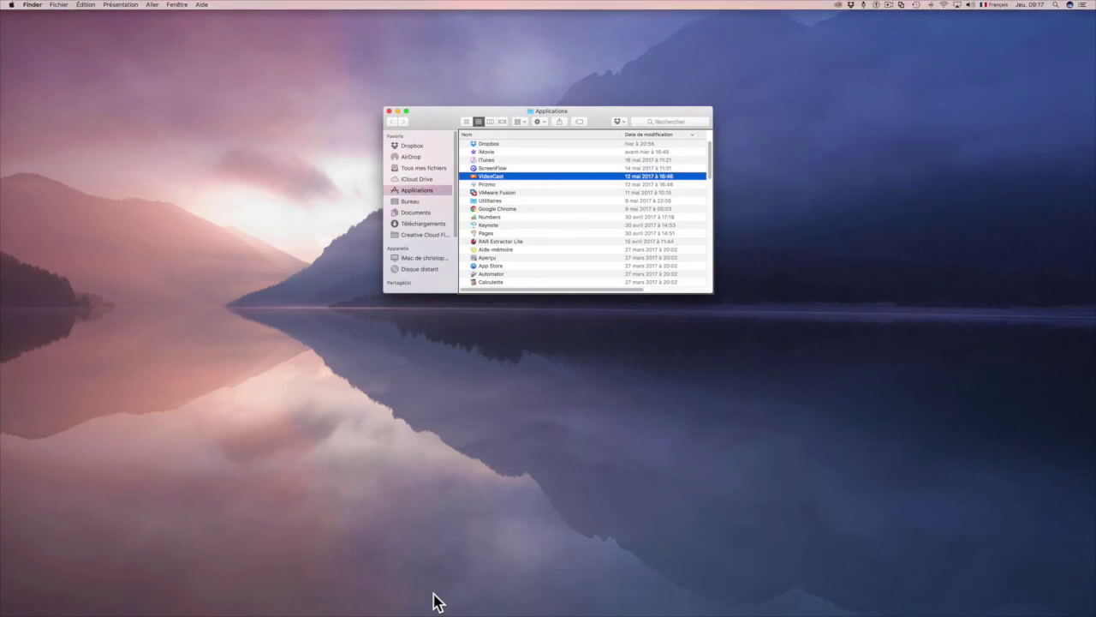
pyautogui.hotkey('shift', 'Down')
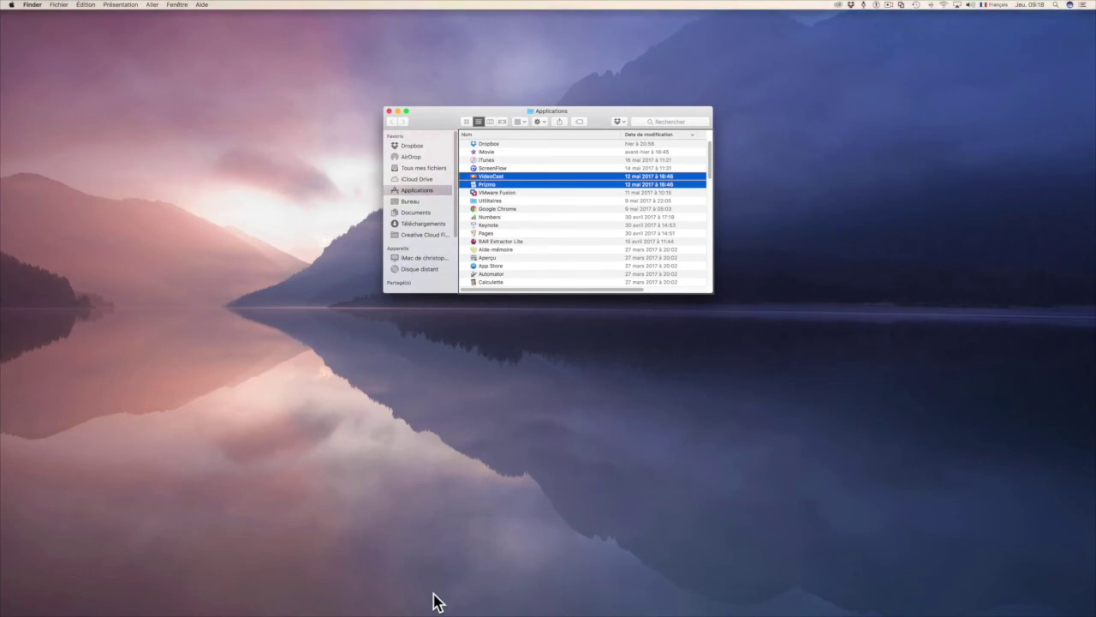
pyautogui.scroll(-1, 543, 185)
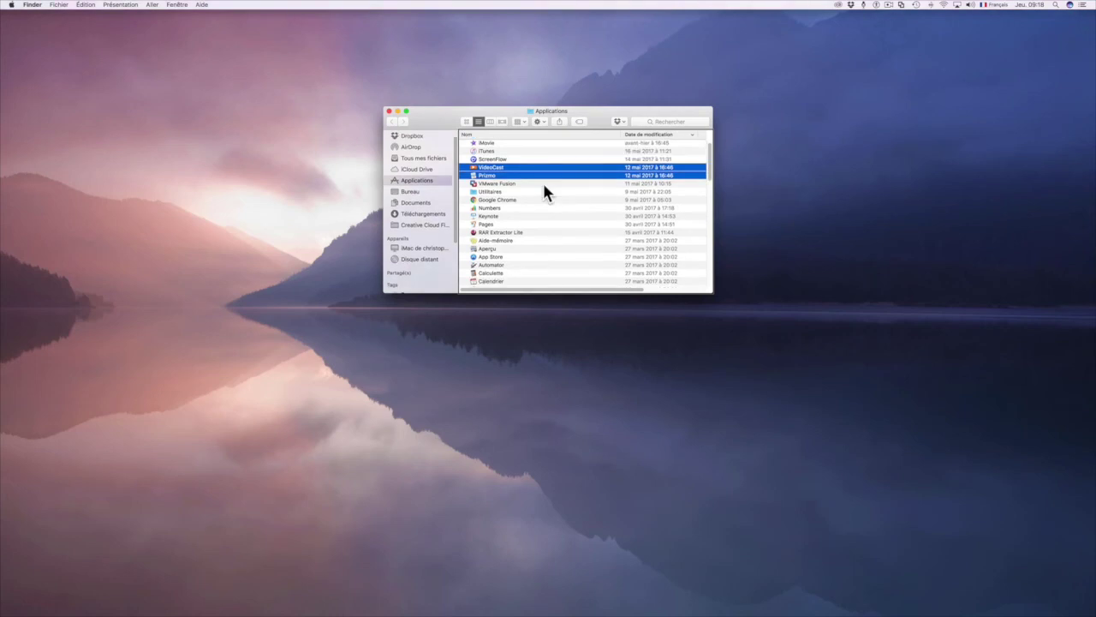
pyautogui.press('super+BackSpace')
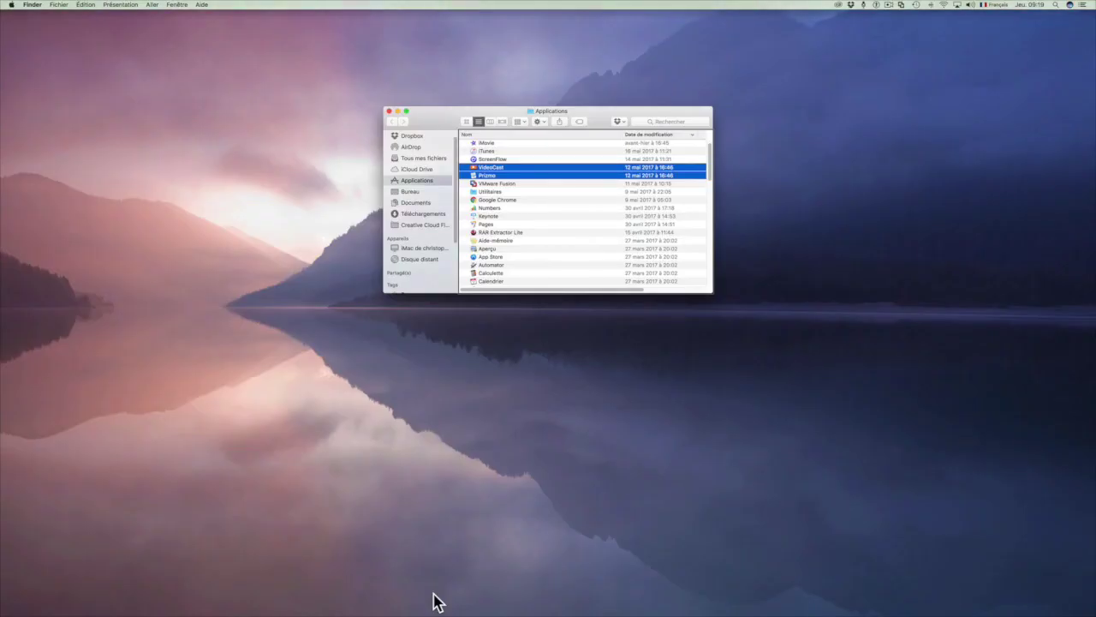
# Select only VMware Fusion in the Applications folder.
pyautogui.press('Down')
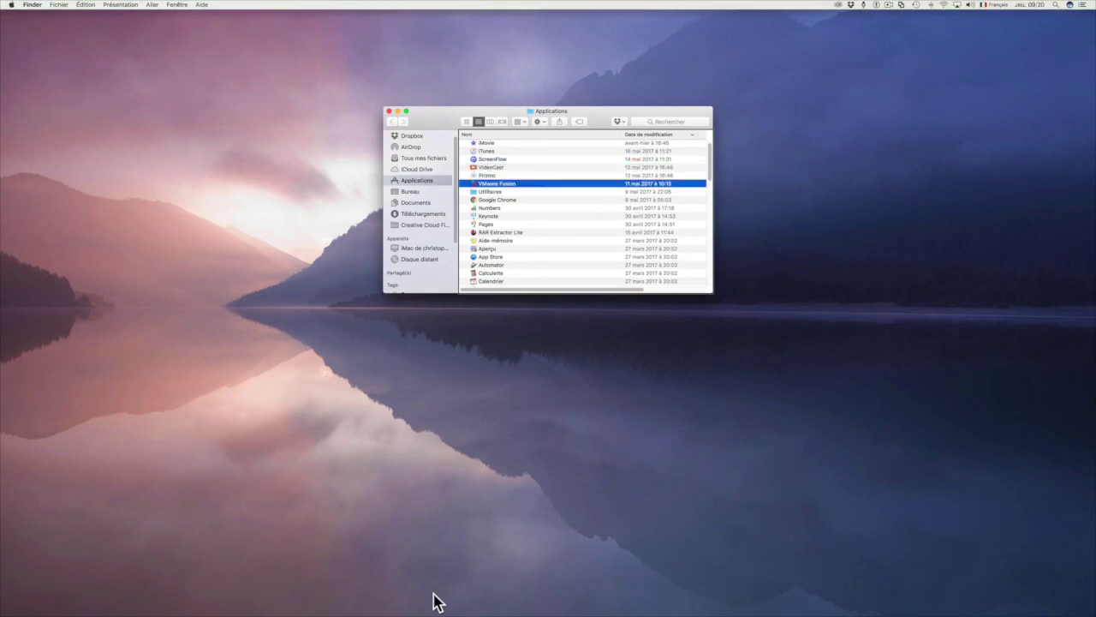